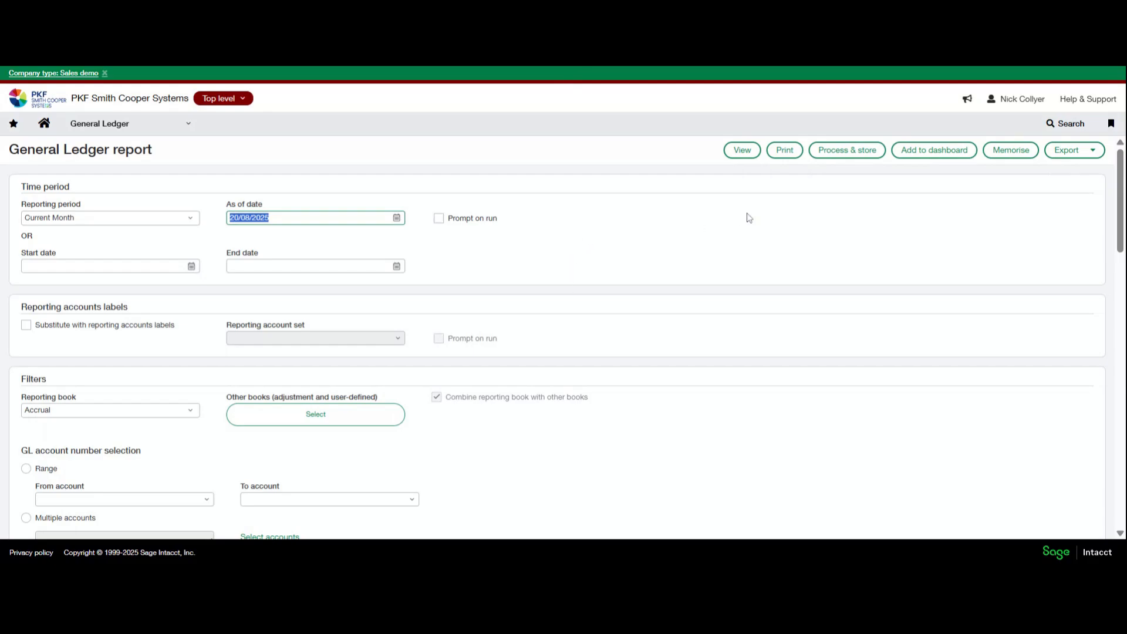
- Try as-of dates 01/01/2025 and 31/01/2023 for the report, and reset the as-of date to today, 20/08/2025
{"action": "mouse_move", "coordinate": [1122, 201]}
{"action": "left_mouse_down"}
{"action": "mouse_move", "coordinate": [1122, 484]}
{"action": "mouse_move", "coordinate": [1097, 262]}
{"action": "mouse_move", "coordinate": [1110, 199]}
{"action": "left_mouse_up"}
{"action": "key", "text": "y"}
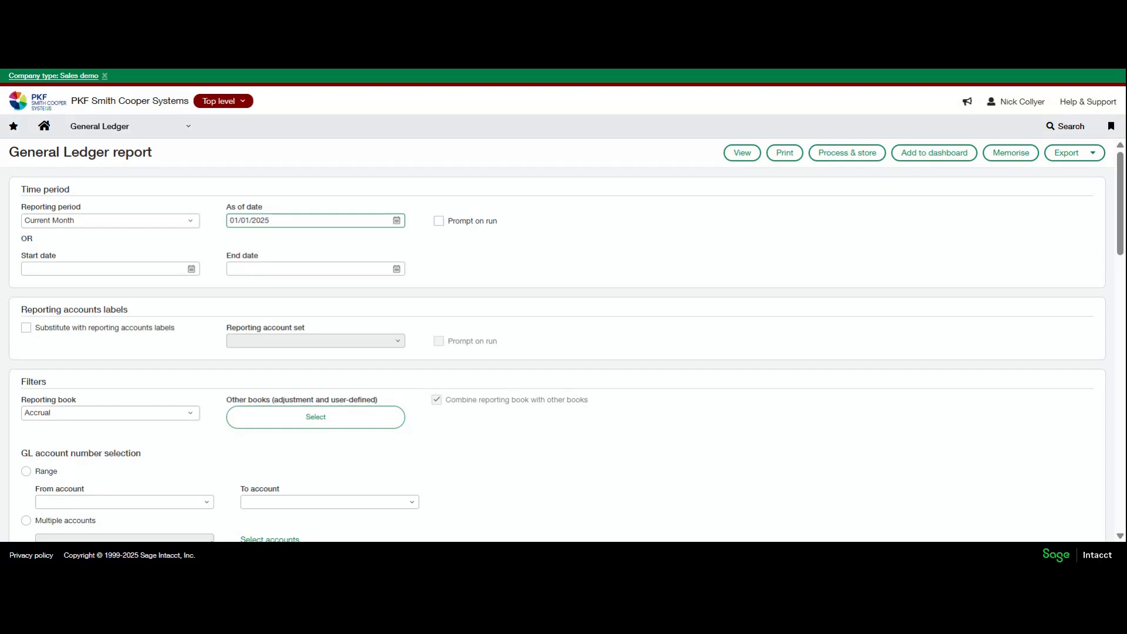
{"action": "key", "text": "BackSpace"}
{"action": "type", "text": "3"}
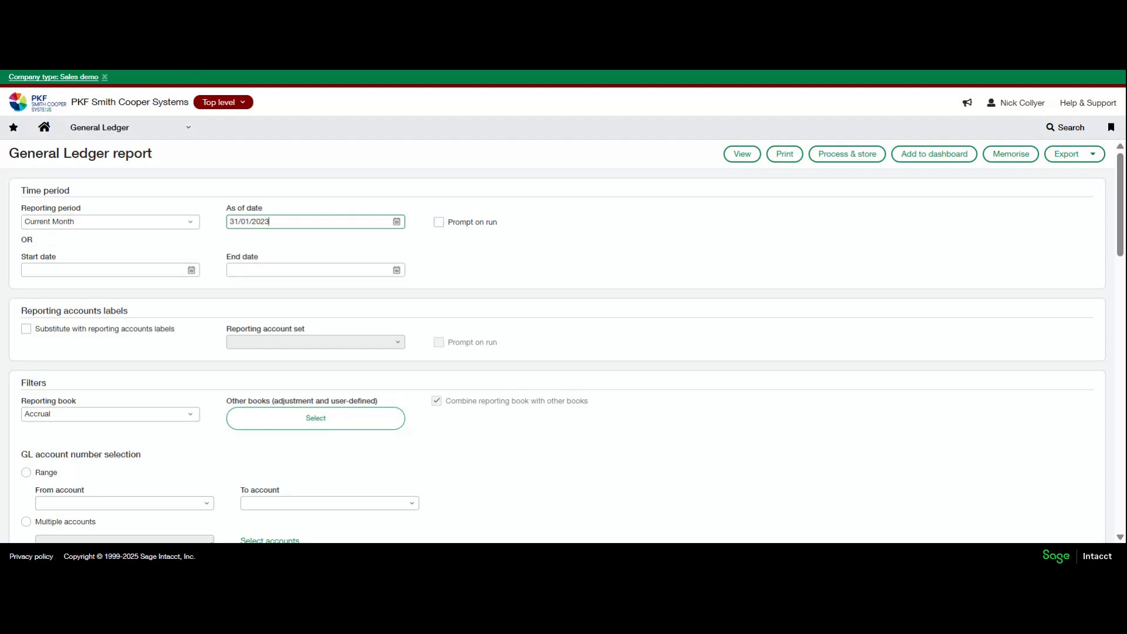
{"action": "key", "text": "t"}
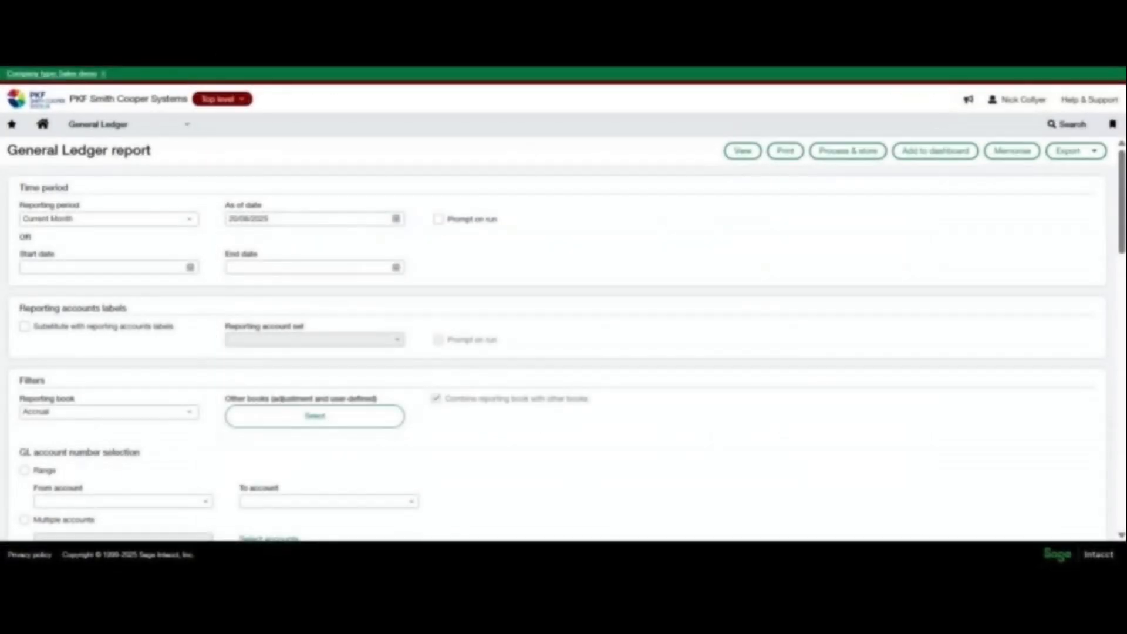
- Choose Accrual as the reporting book in the report filters
{"action": "scroll", "coordinate": [317, 272], "scroll_direction": "down", "scroll_amount": 1}
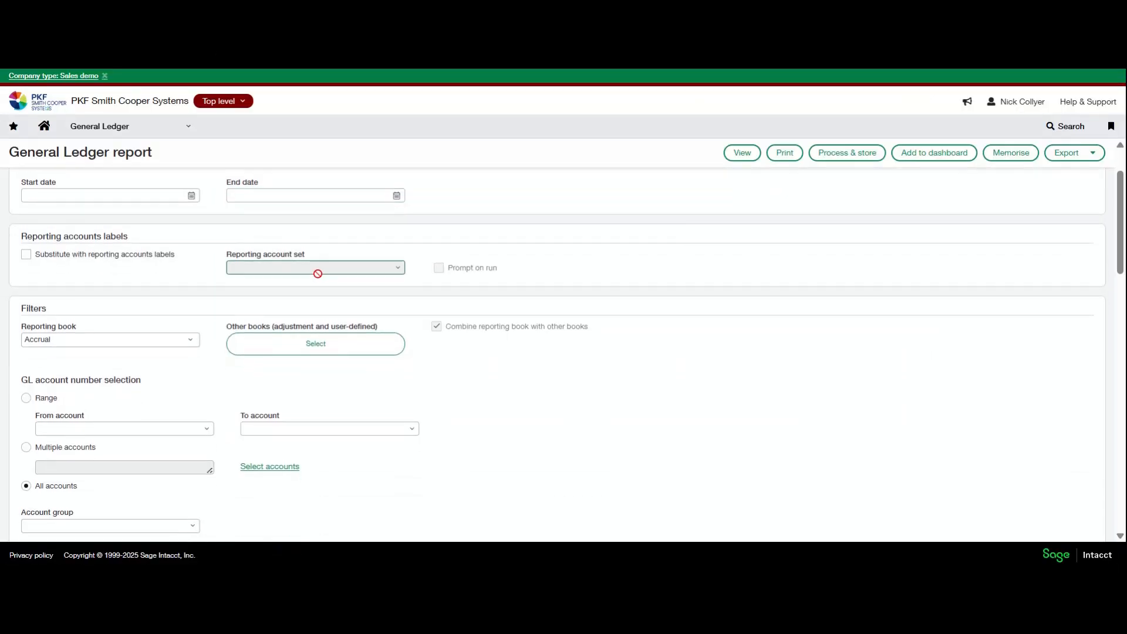
{"action": "left_click", "coordinate": [195, 344]}
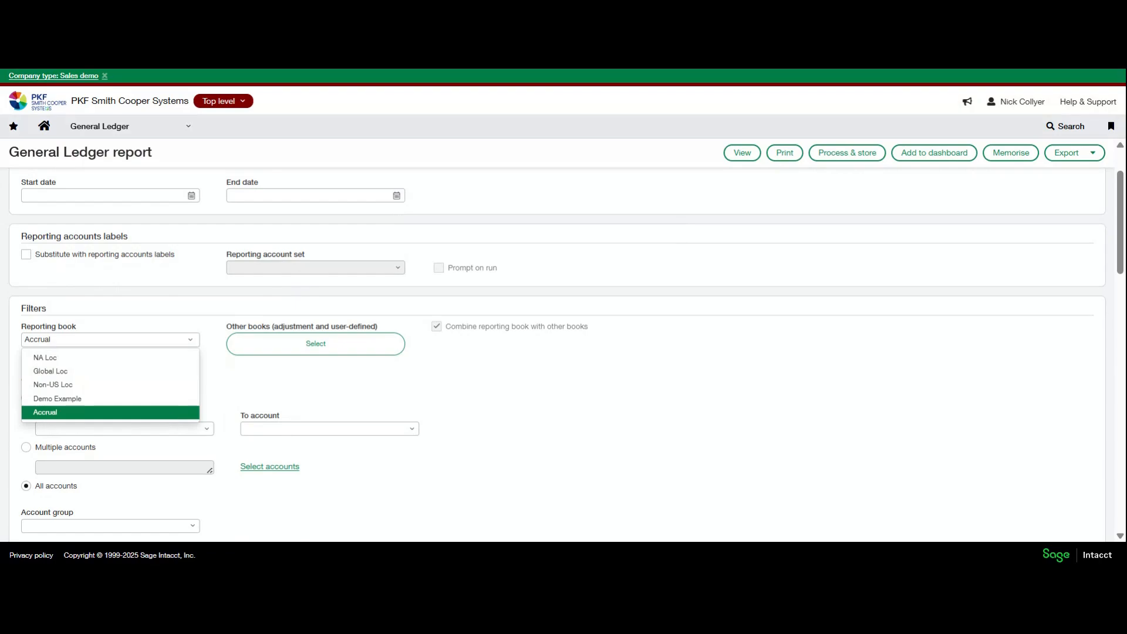
{"action": "left_click", "coordinate": [176, 413]}
- Try limiting the GL accounts to the range 10020--Checking 2 - Demo Bank to 13300--Supplies, and switch back to all accounts
{"action": "scroll", "coordinate": [178, 408], "scroll_direction": "down", "scroll_amount": 4}
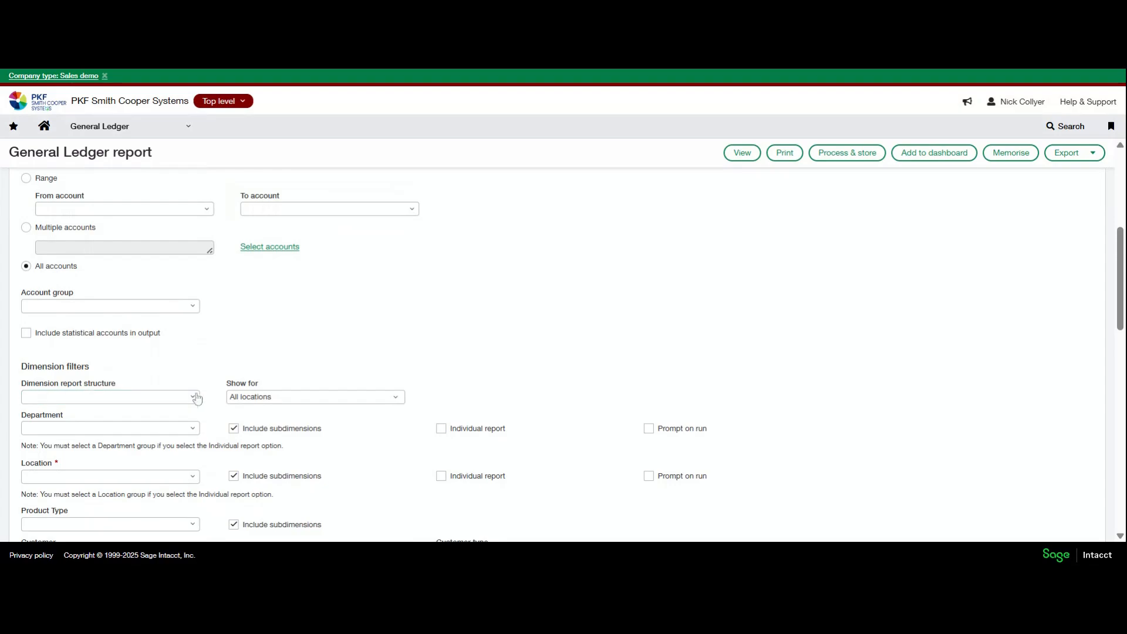
{"action": "scroll", "coordinate": [228, 335], "scroll_direction": "up", "scroll_amount": 1}
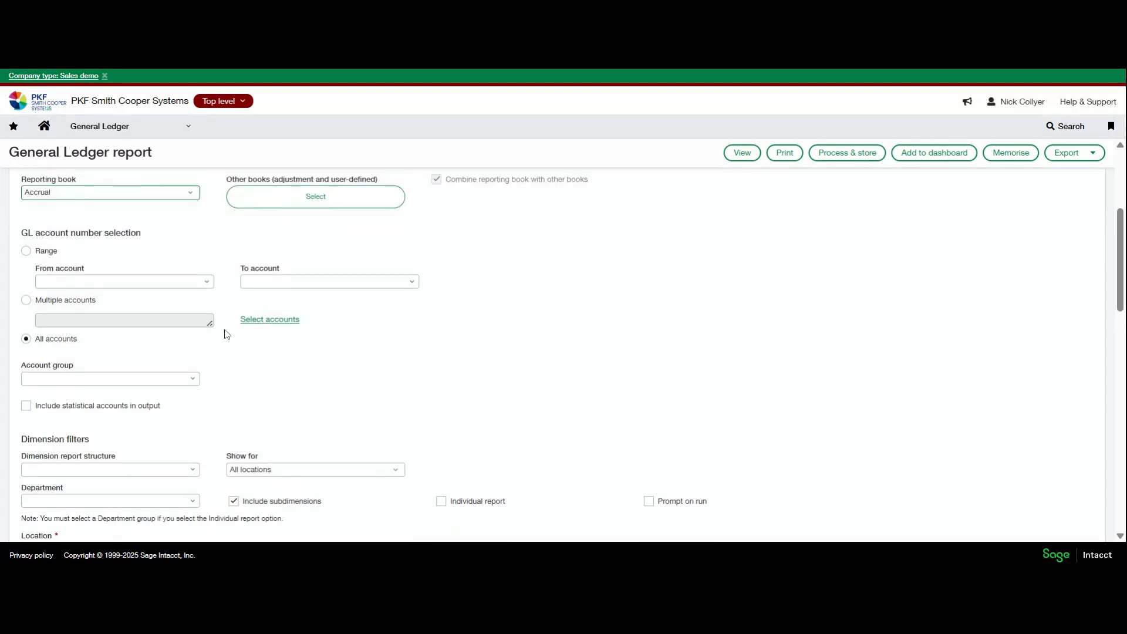
{"action": "left_click", "coordinate": [203, 287]}
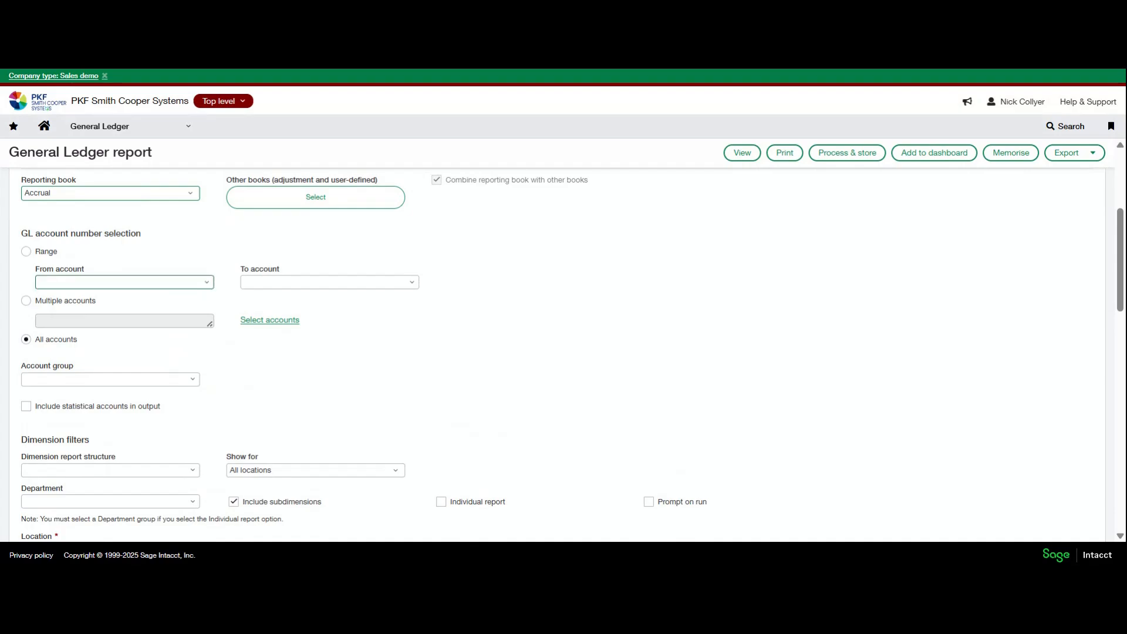
{"action": "left_click", "coordinate": [26, 252]}
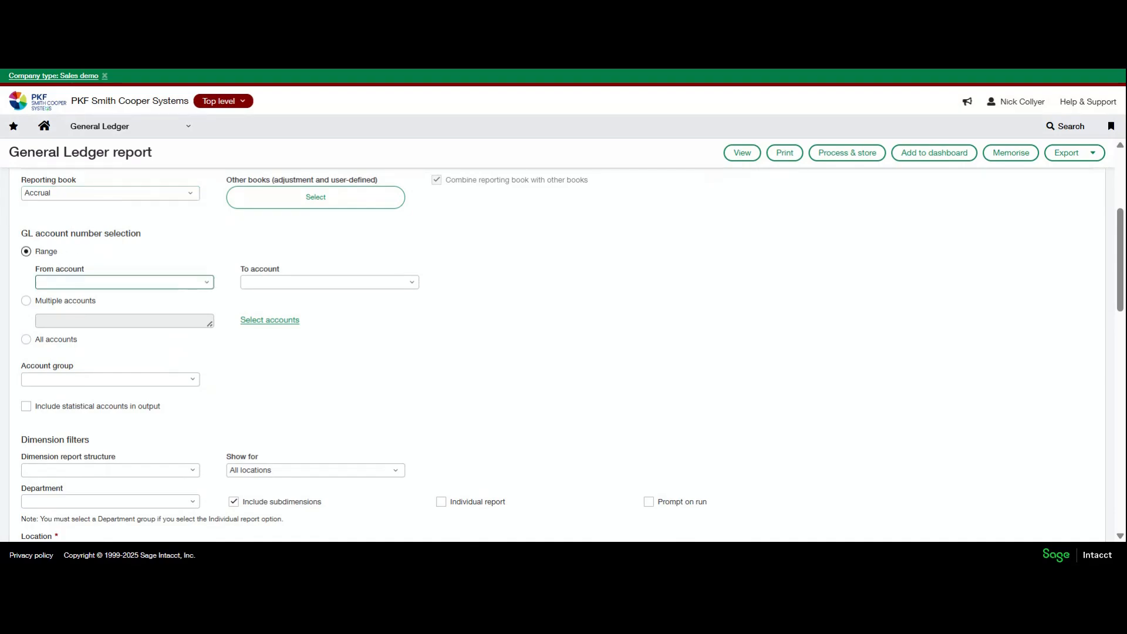
{"action": "left_click", "coordinate": [207, 286]}
{"action": "left_click", "coordinate": [135, 333]}
{"action": "left_click", "coordinate": [306, 409]}
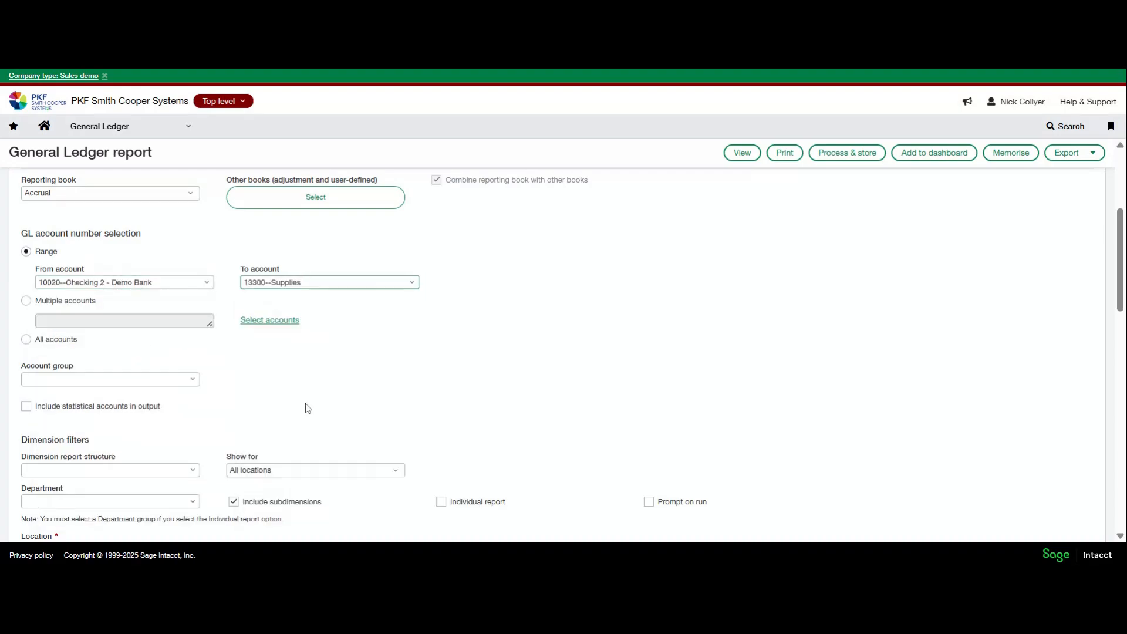
{"action": "left_click", "coordinate": [26, 340]}
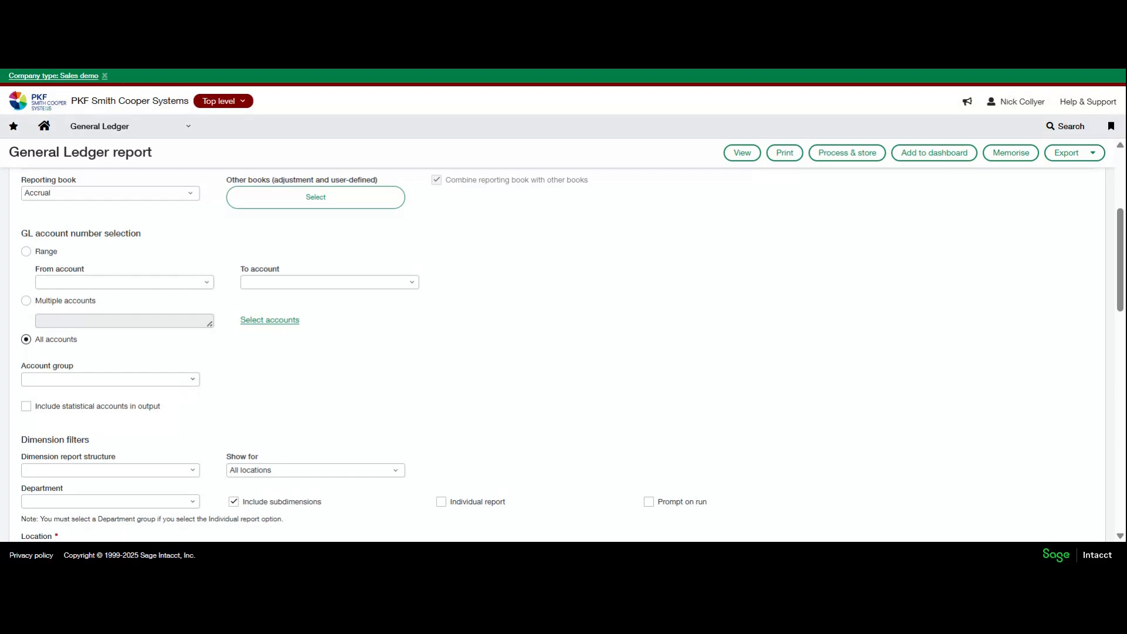
- Look through the available account groups without choosing one
{"action": "left_click", "coordinate": [192, 378]}
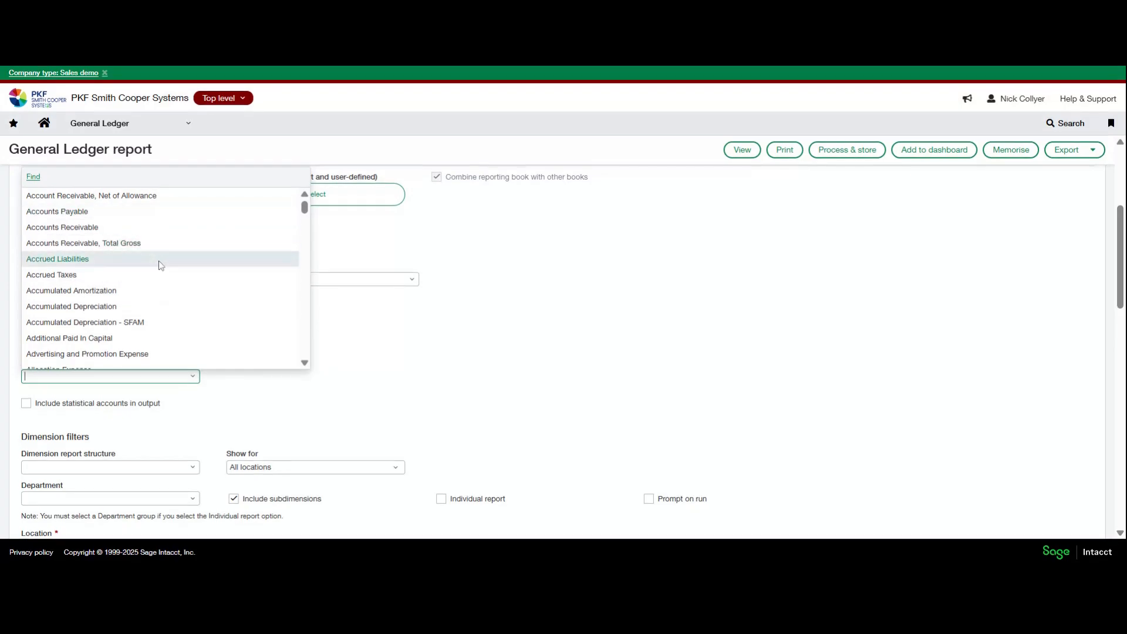
{"action": "left_click", "coordinate": [421, 351]}
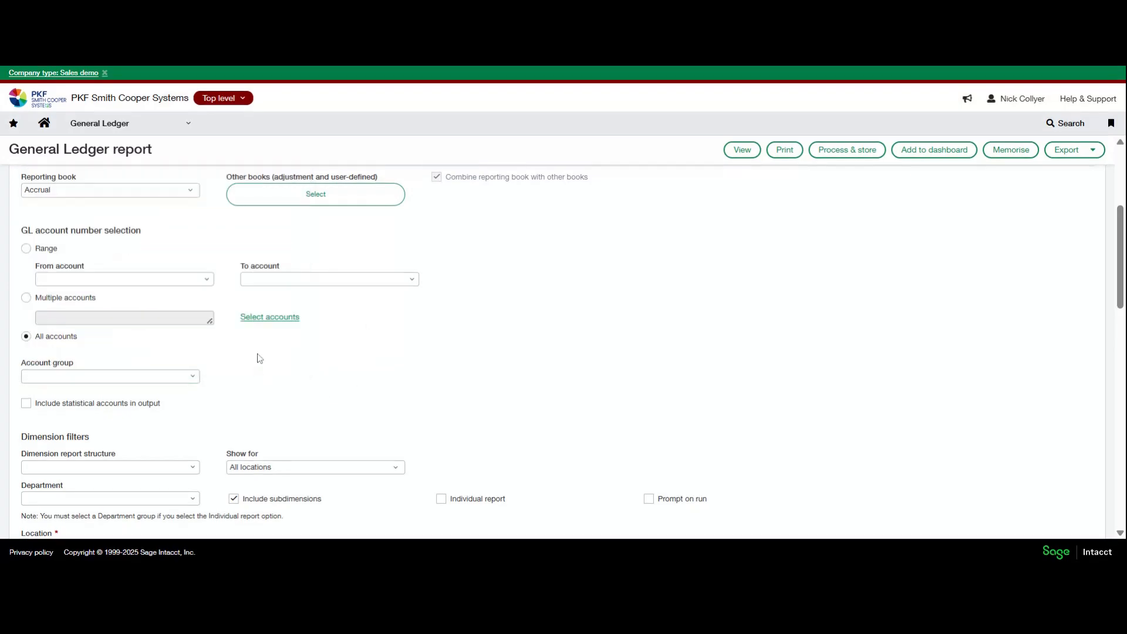
- Filter the report by the location USA-All Locations--North Region in the dimension filters
{"action": "scroll", "coordinate": [256, 361], "scroll_direction": "down", "scroll_amount": 3}
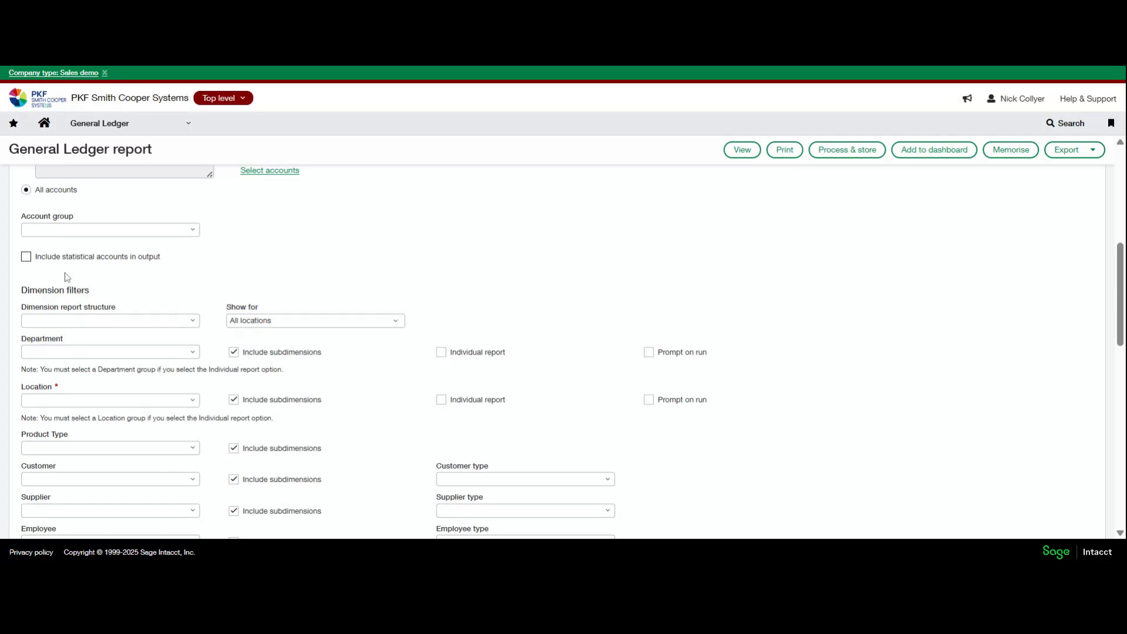
{"action": "scroll", "coordinate": [213, 303], "scroll_direction": "down", "scroll_amount": 1}
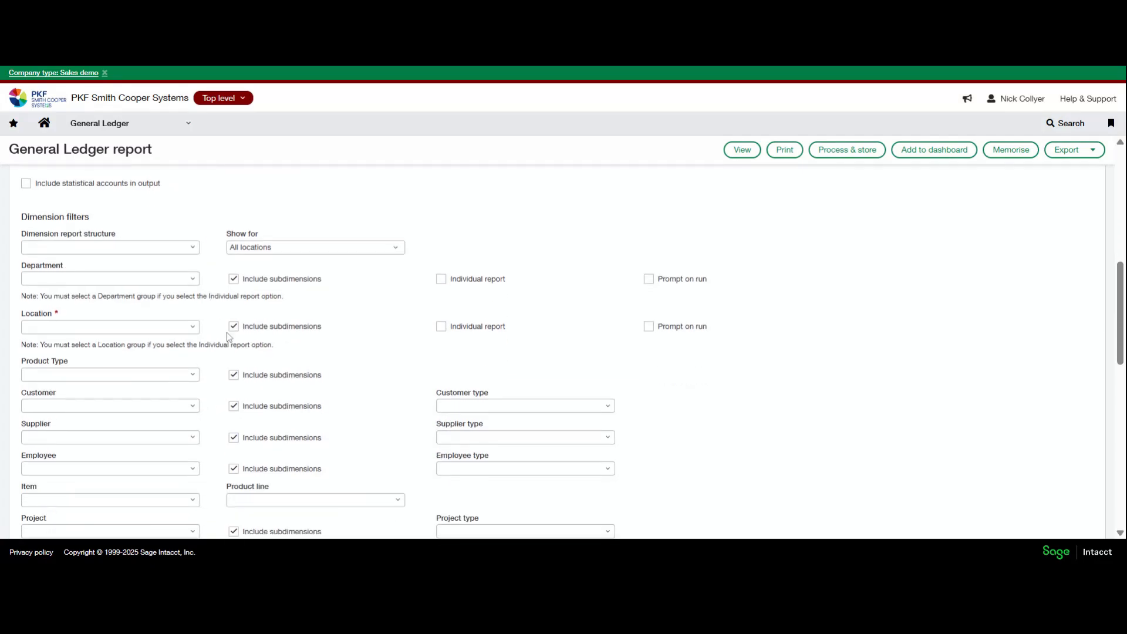
{"action": "left_click", "coordinate": [191, 328]}
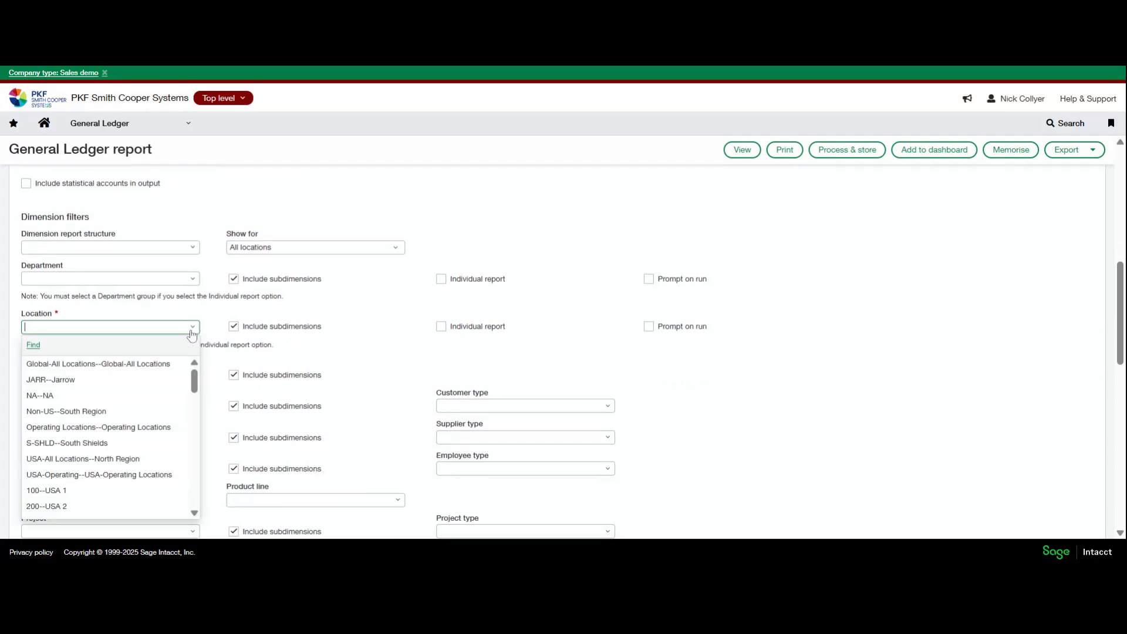
{"action": "left_click", "coordinate": [114, 459]}
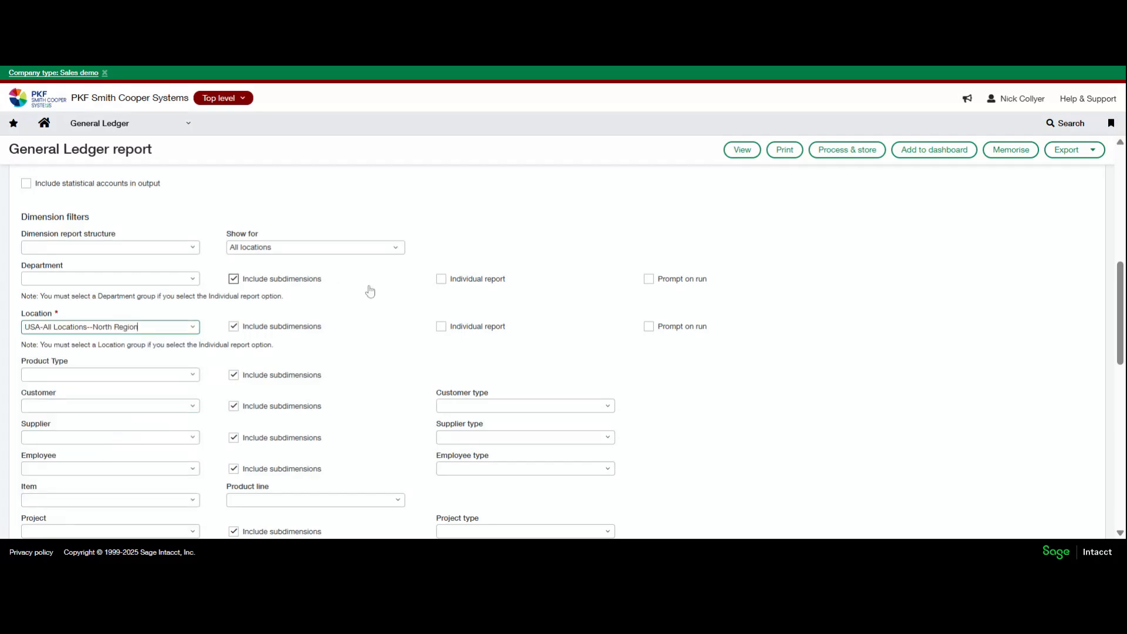
- Review the available customer types in the dimension filters without choosing one
{"action": "scroll", "coordinate": [369, 297], "scroll_direction": "down", "scroll_amount": 1}
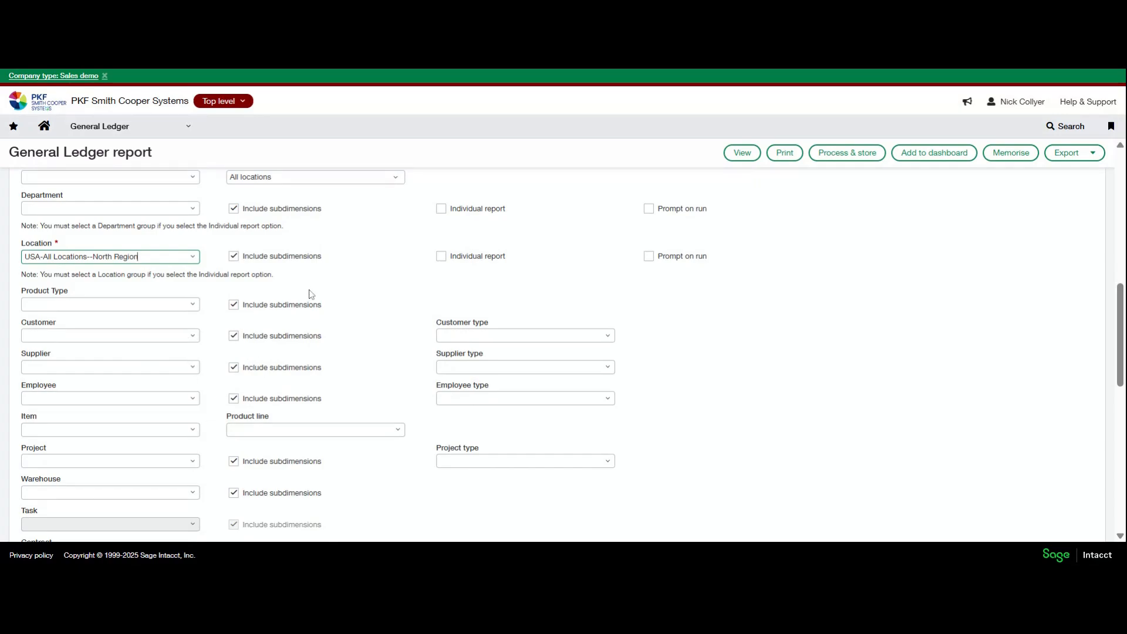
{"action": "left_click", "coordinate": [483, 335]}
{"action": "left_click", "coordinate": [608, 337]}
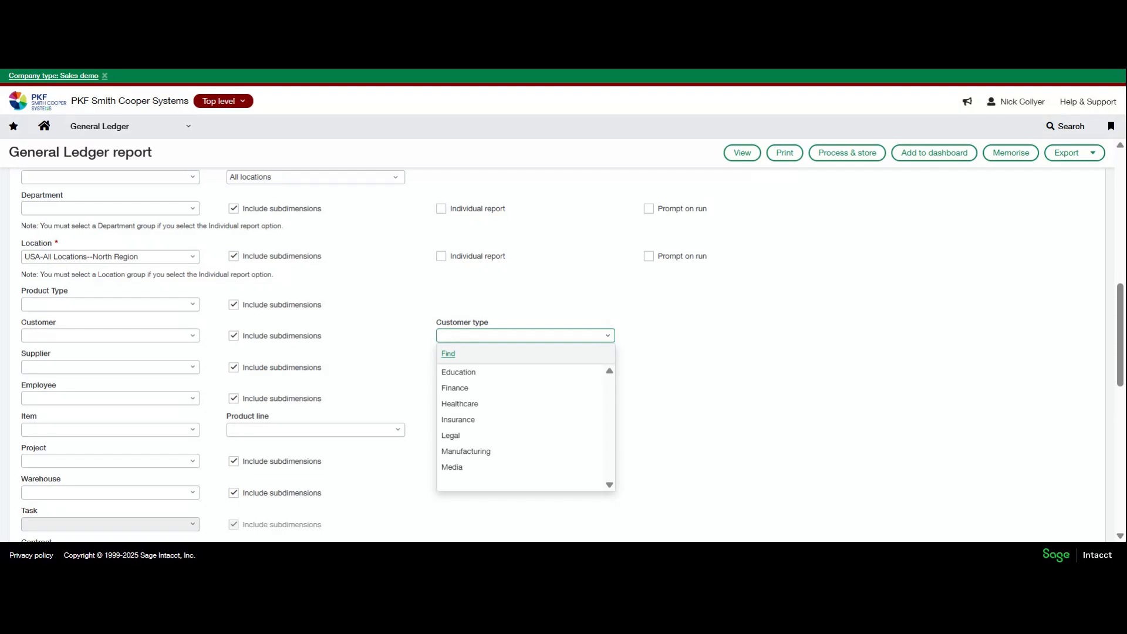
{"action": "left_click", "coordinate": [706, 341]}
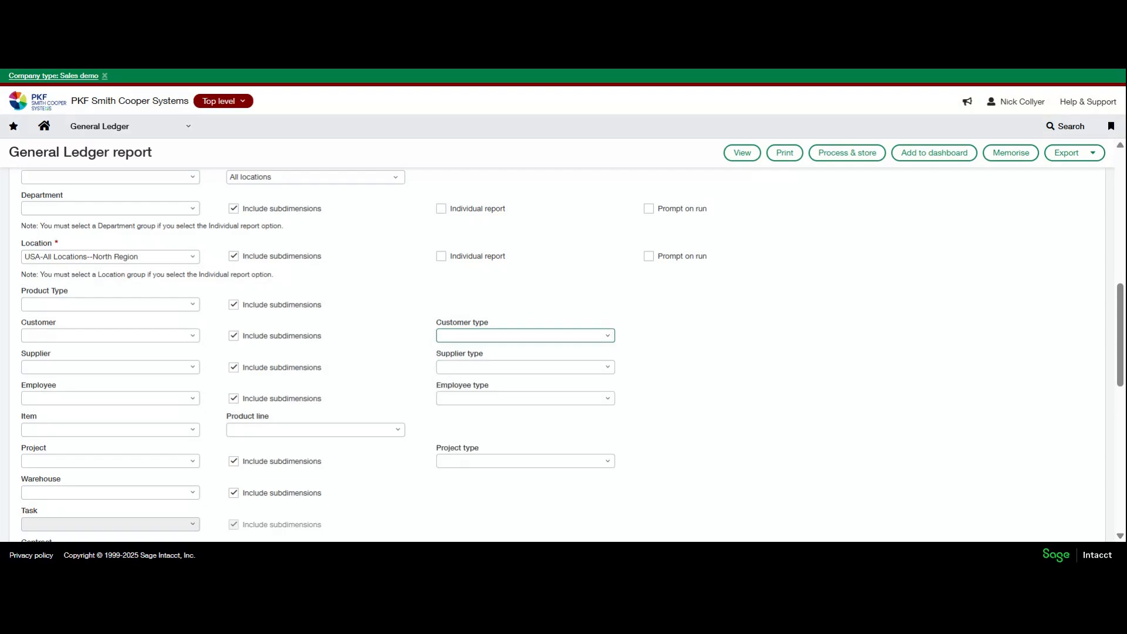
- Check the available and selected dimension values in the report's format settings, leaving the selection as it is
{"action": "scroll", "coordinate": [573, 336], "scroll_direction": "down", "scroll_amount": 4}
{"action": "scroll", "coordinate": [470, 328], "scroll_direction": "down", "scroll_amount": 4}
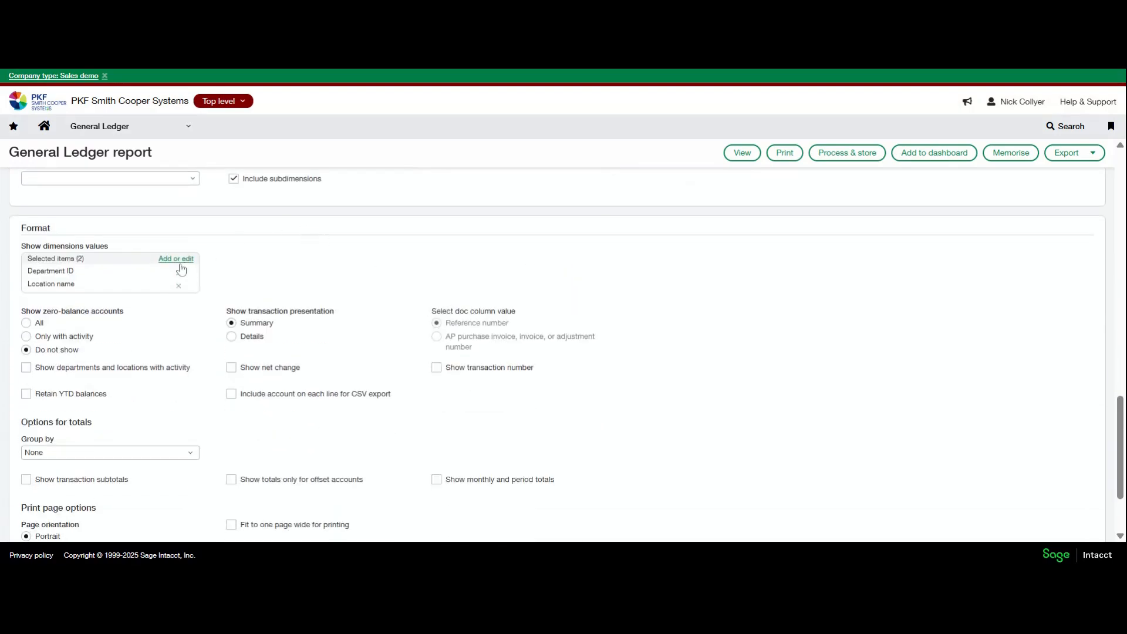
{"action": "left_click", "coordinate": [176, 259]}
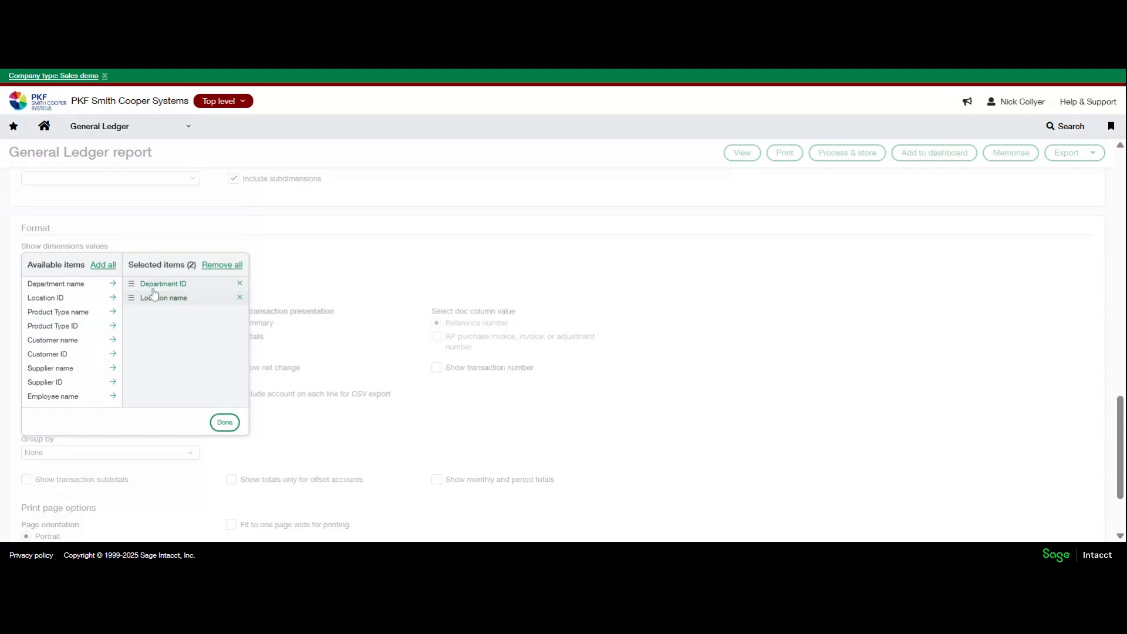
{"action": "left_click", "coordinate": [225, 423]}
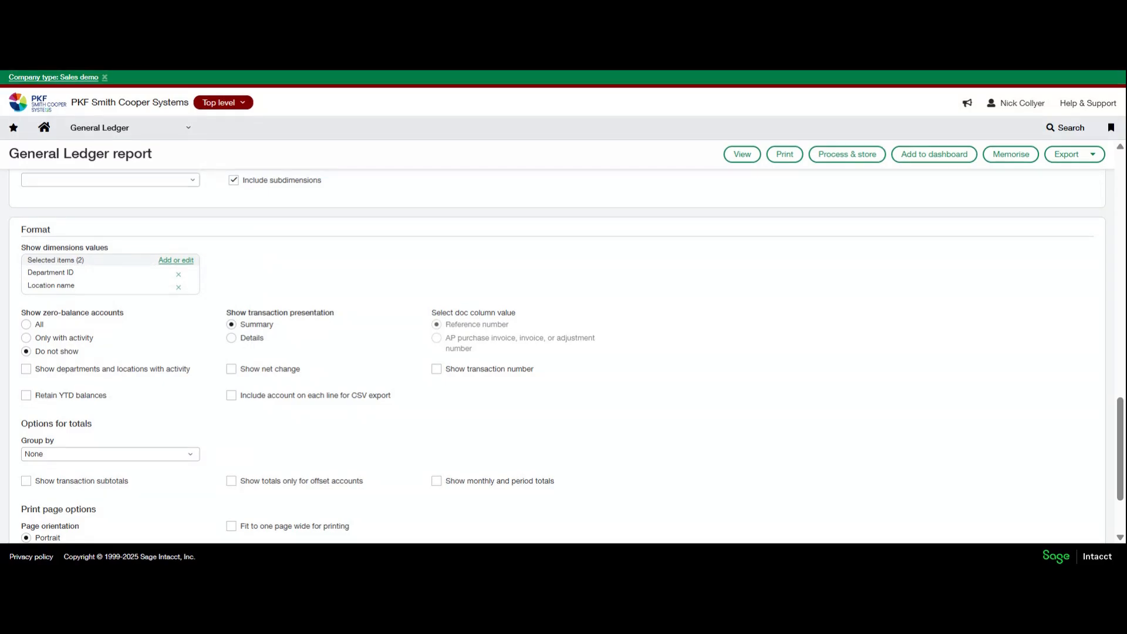
- Set the transaction presentation to Details in the format settings
{"action": "left_click", "coordinate": [231, 339]}
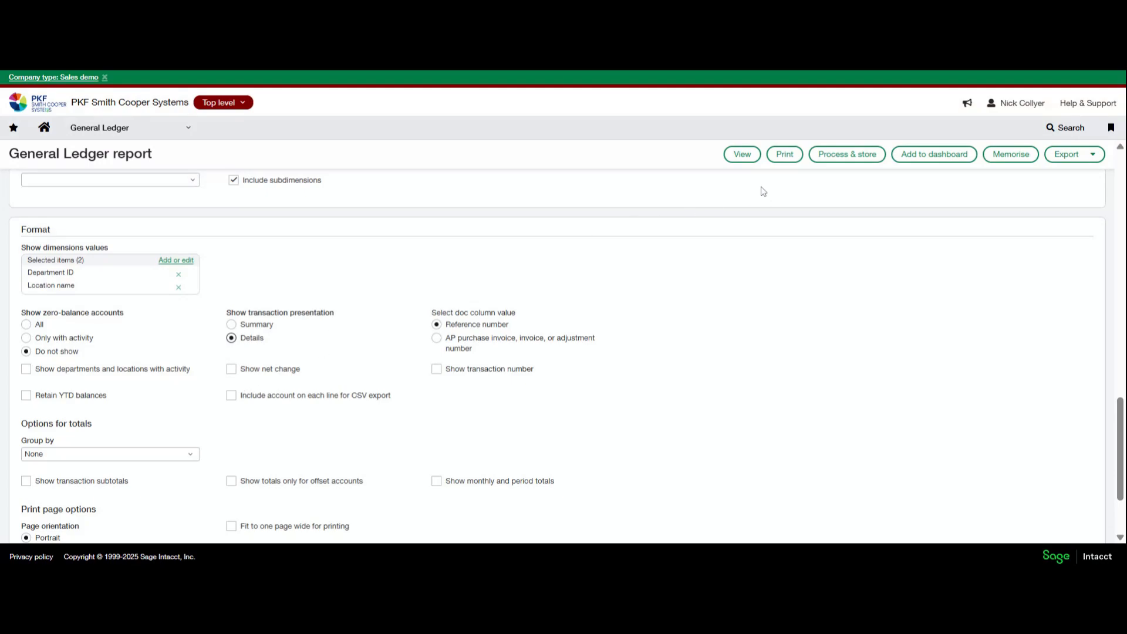
{"action": "scroll", "coordinate": [672, 246], "scroll_direction": "down", "scroll_amount": 2}
{"action": "scroll", "coordinate": [673, 246], "scroll_direction": "up", "scroll_amount": 2}
{"action": "scroll", "coordinate": [656, 269], "scroll_direction": "down", "scroll_amount": 2}
{"action": "scroll", "coordinate": [730, 272], "scroll_direction": "up", "scroll_amount": 4}
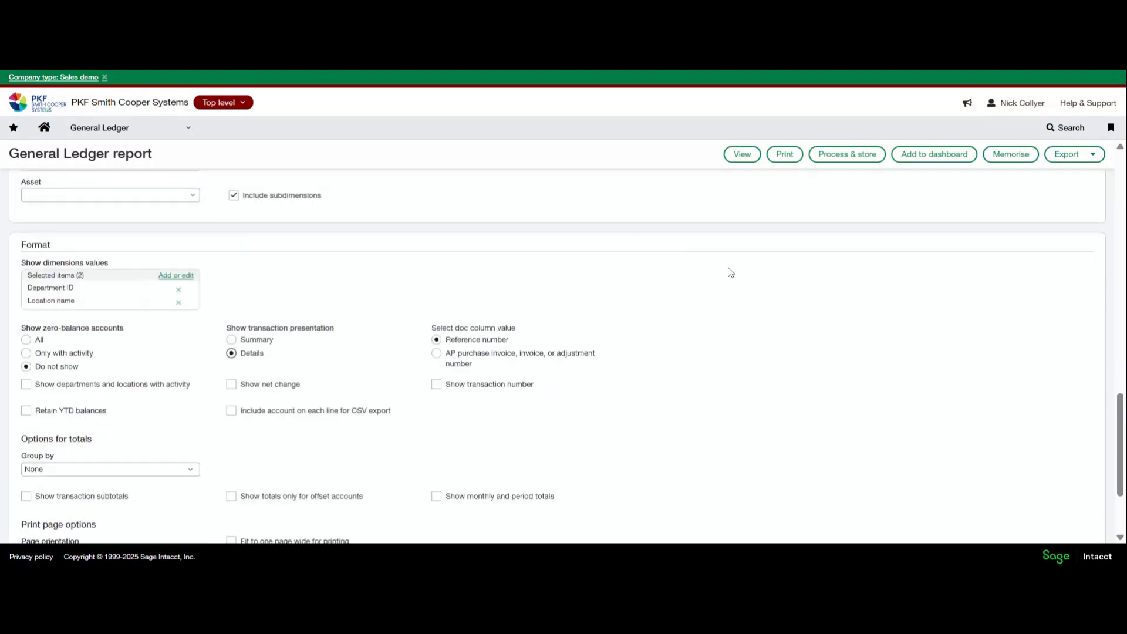
- Run the General Ledger report on screen and look over its account lines
{"action": "left_click", "coordinate": [743, 154]}
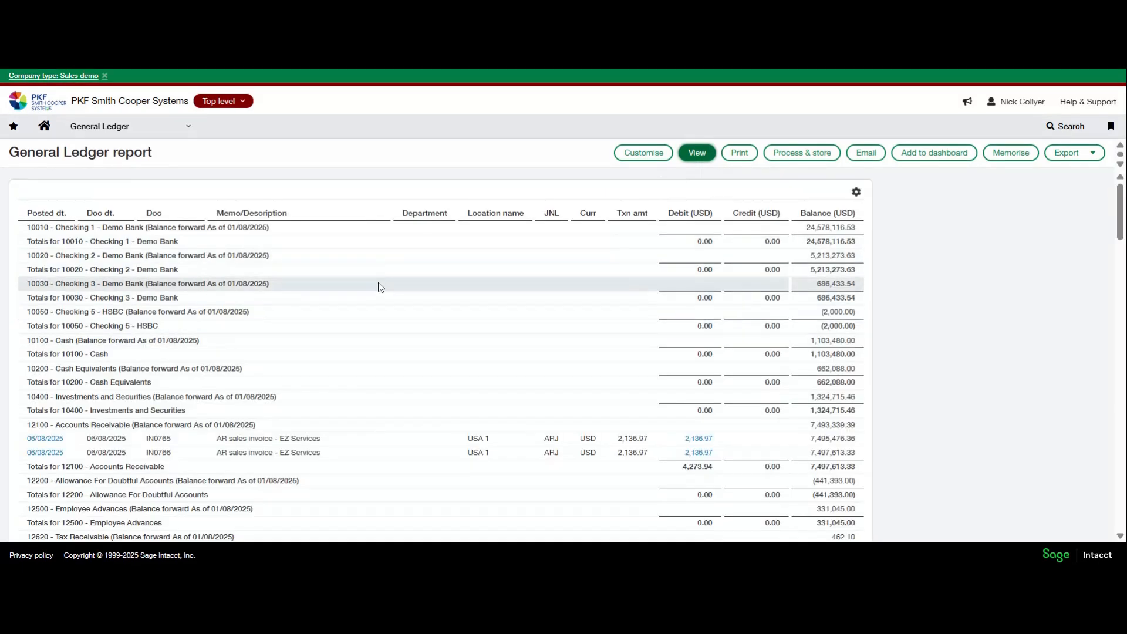
{"action": "scroll", "coordinate": [380, 287], "scroll_direction": "down", "scroll_amount": 5}
{"action": "scroll", "coordinate": [383, 310], "scroll_direction": "up", "scroll_amount": 5}
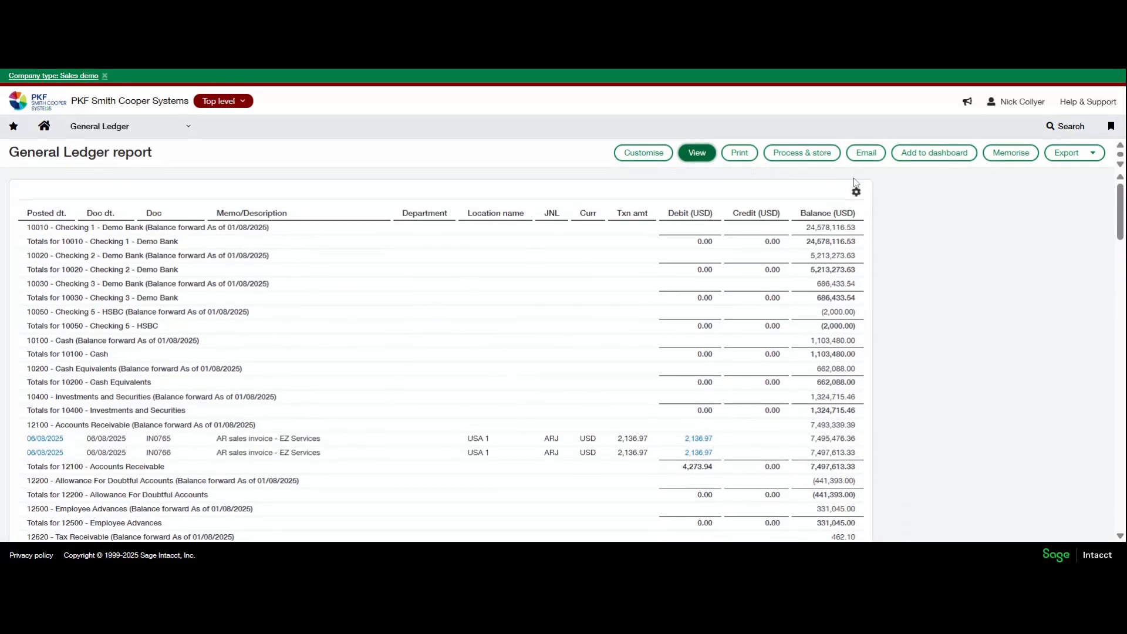